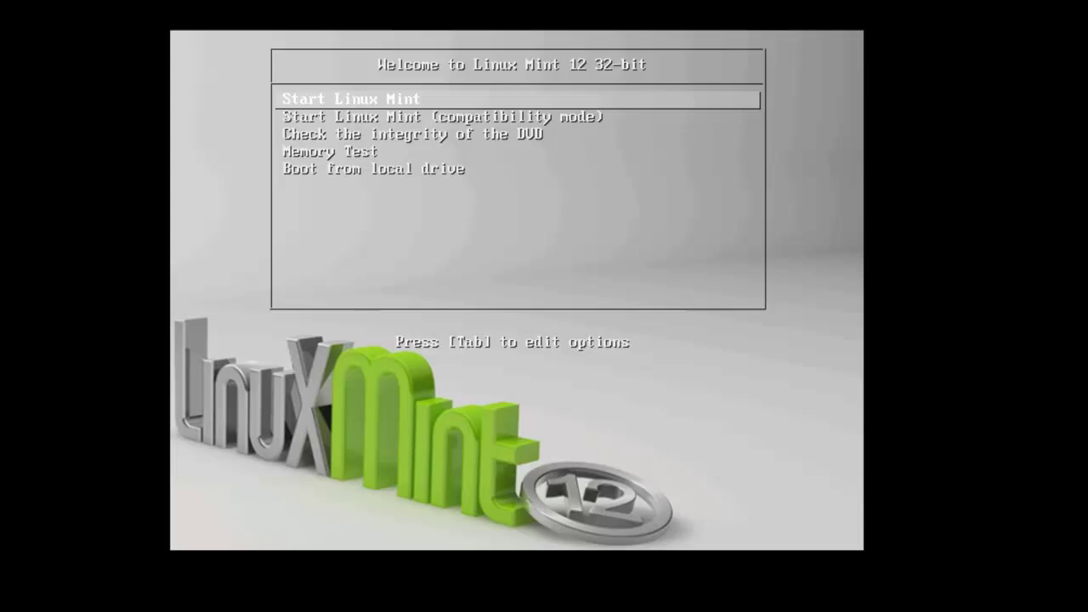
# Boot into the Linux Mint live session and briefly check the Applications and Places menus.
pyautogui.press('Return')
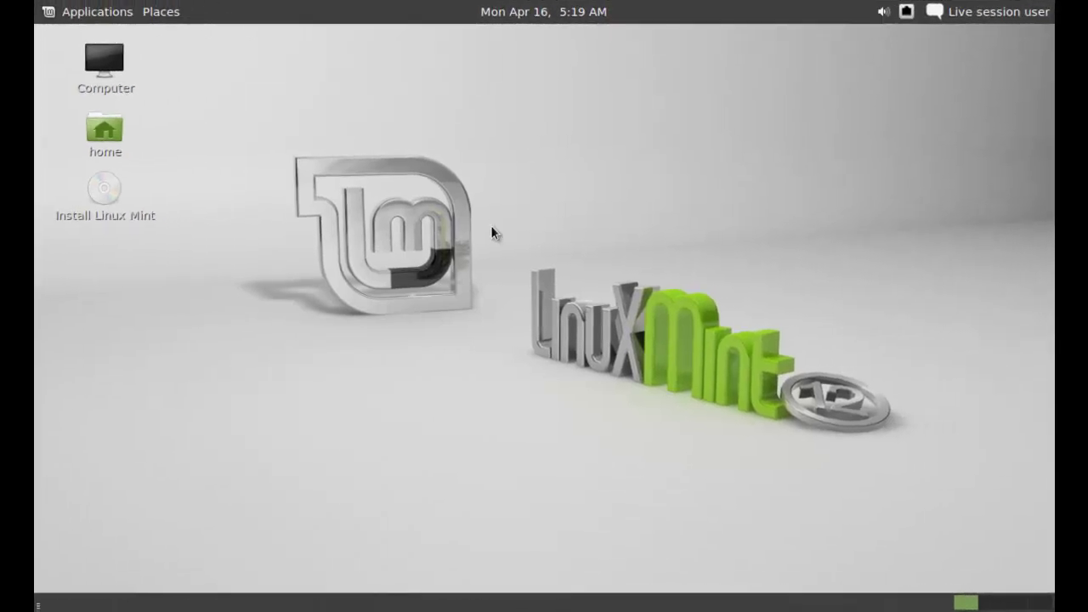
pyautogui.click(96, 11)
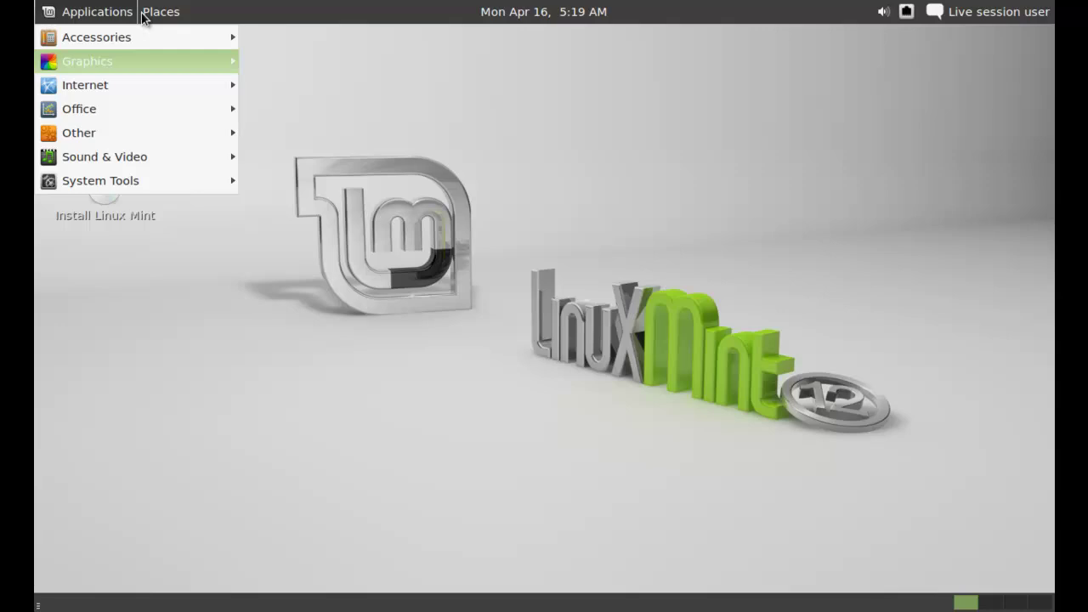
pyautogui.moveTo(146, 13)
pyautogui.click(600, 155)
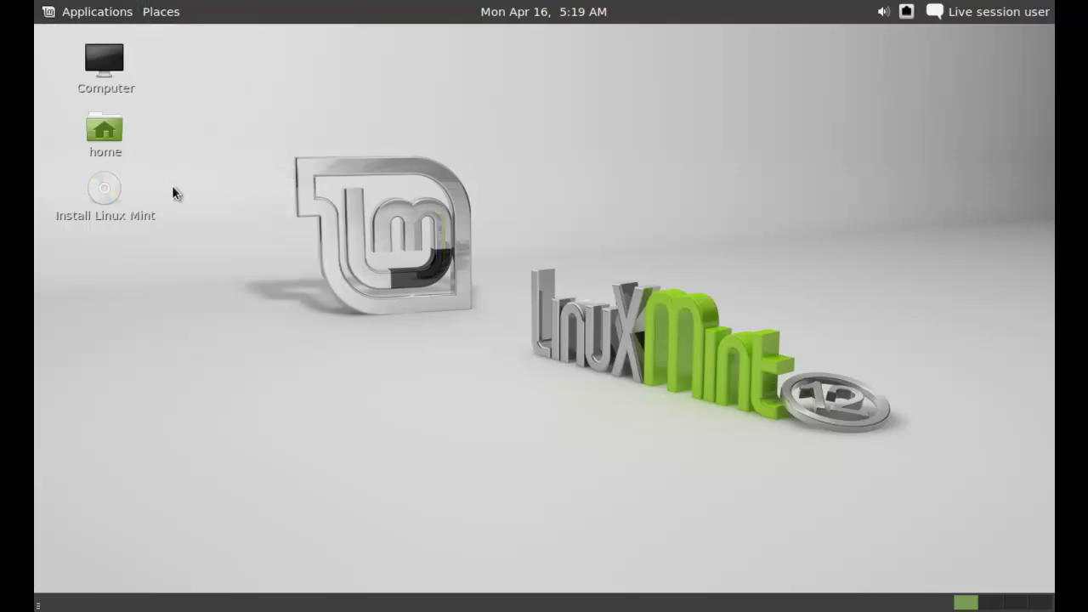
# Launch Install Linux Mint, accept English and the preparation checks, and choose 'Something else' partitioning.
pyautogui.doubleClick(105, 219)
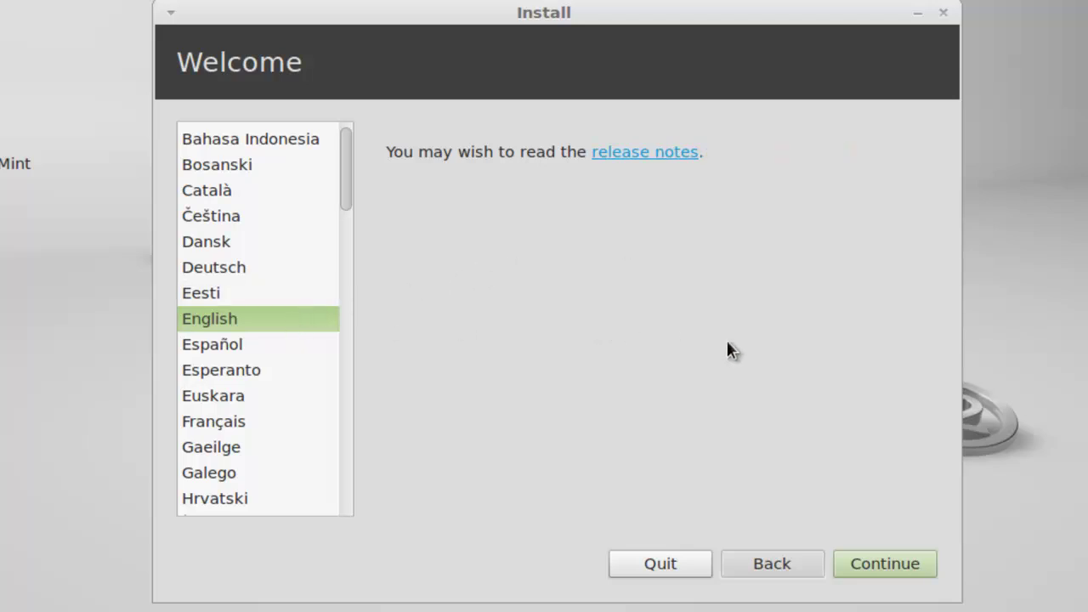
pyautogui.click(895, 557)
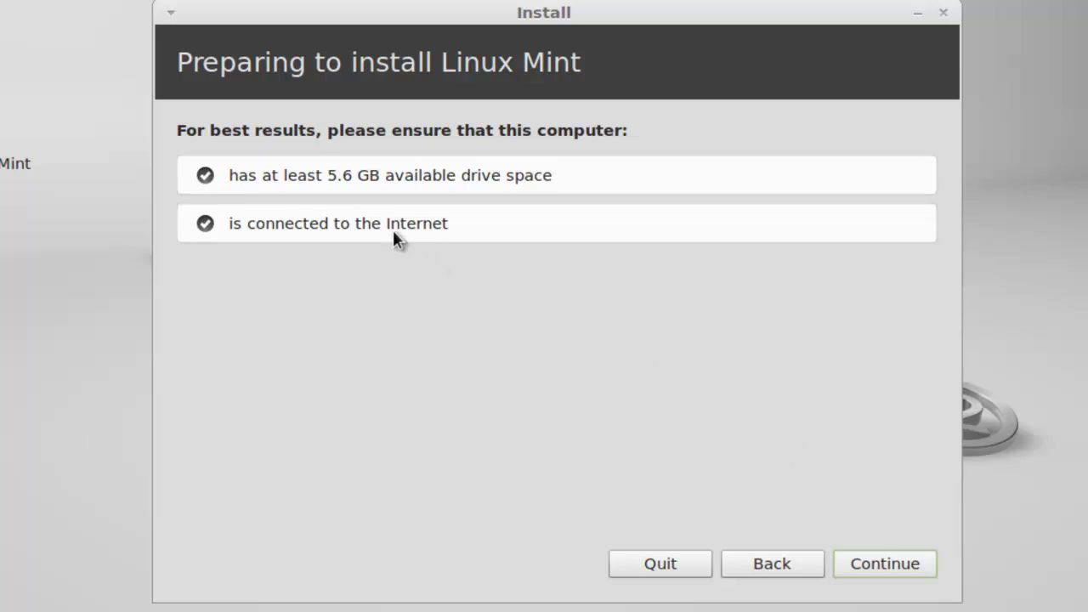
pyautogui.click(880, 561)
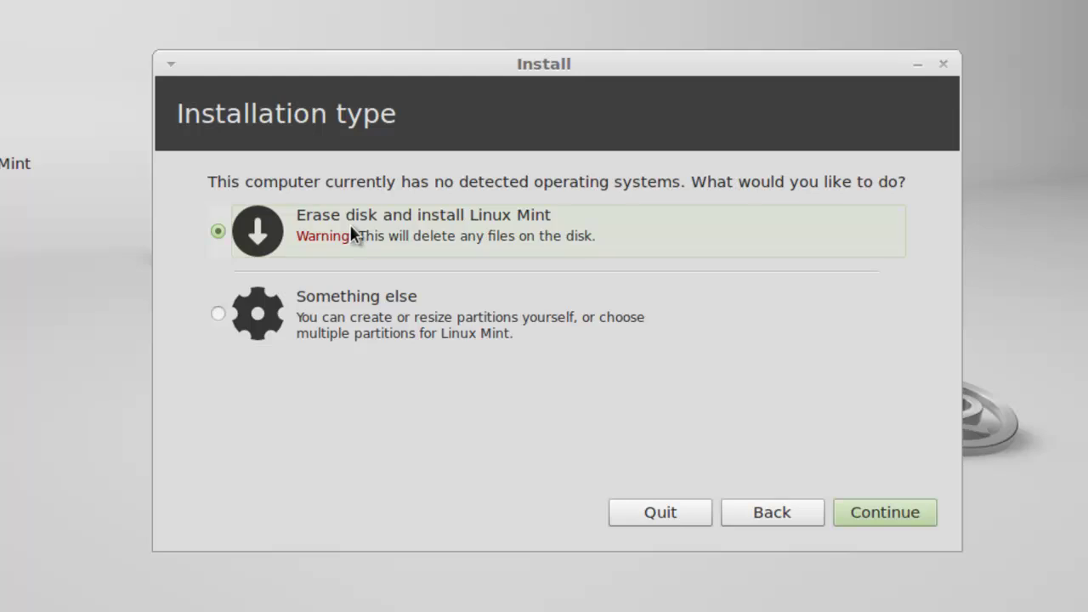
pyautogui.click(338, 304)
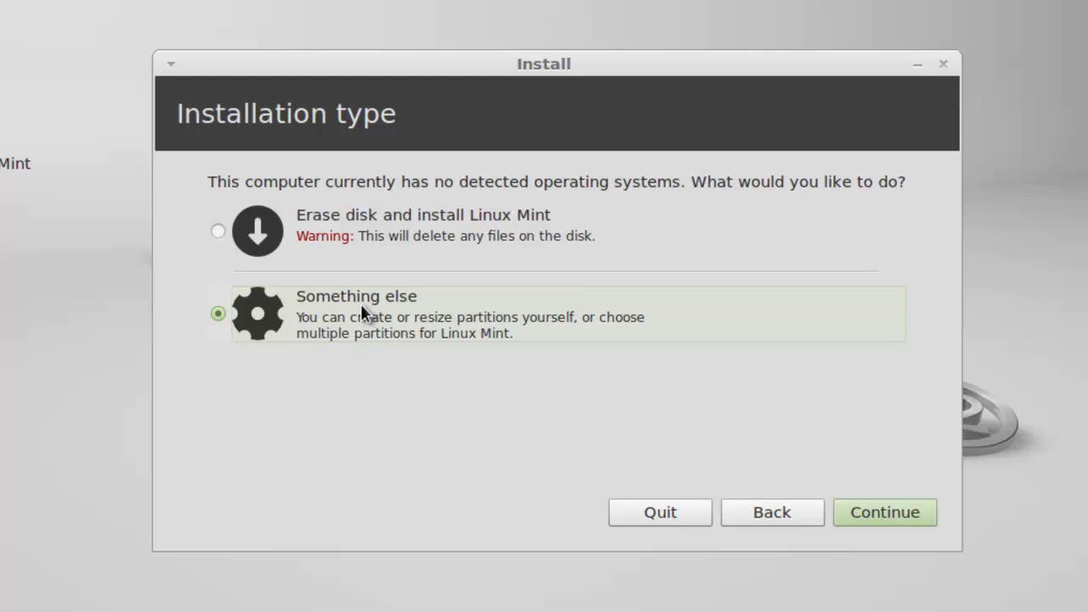
# Add a 200 MB primary ext4 partition at /boot from the free space on /dev/sda.
pyautogui.click(868, 505)
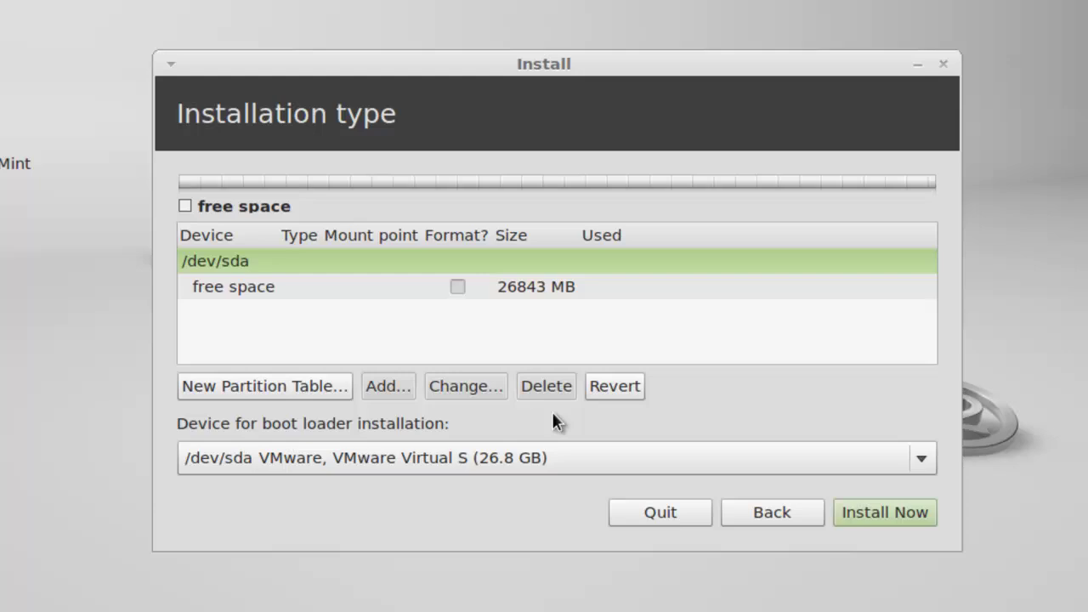
pyautogui.click(407, 293)
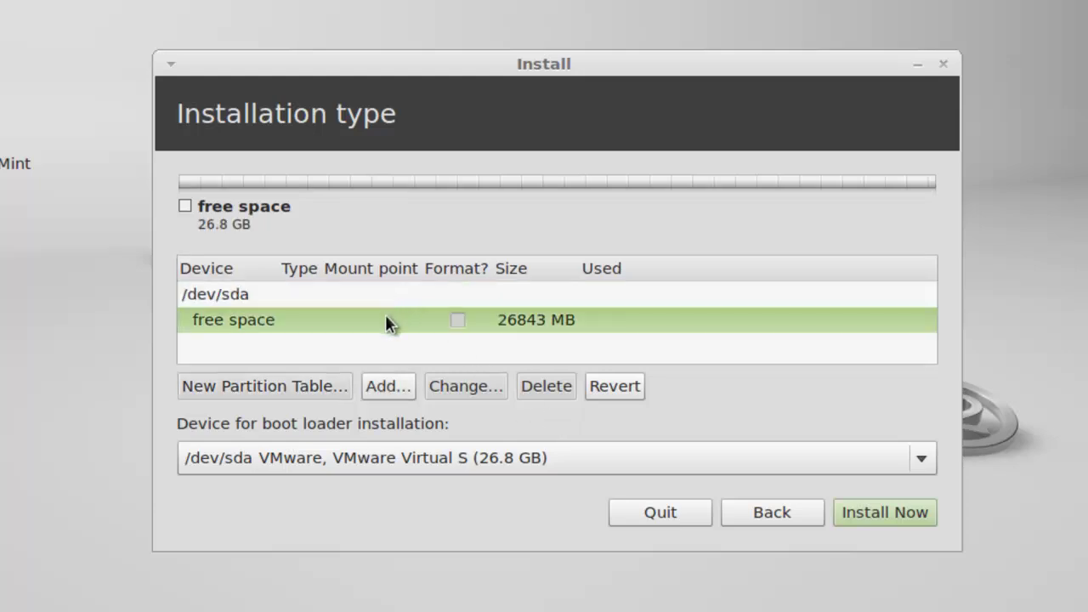
pyautogui.click(377, 388)
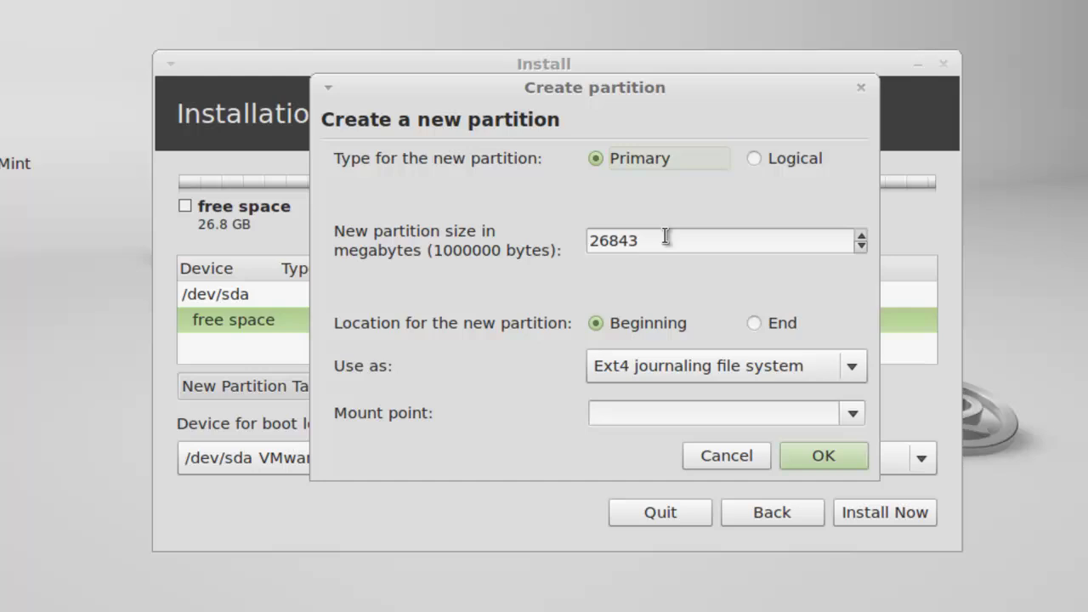
pyautogui.click(852, 414)
pyautogui.click(646, 162)
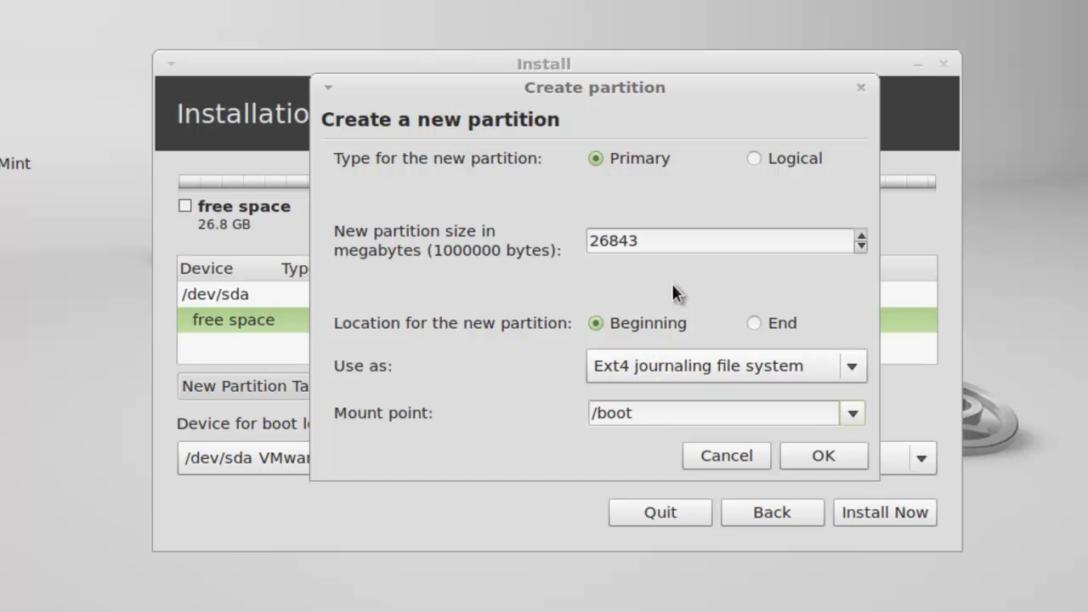
pyautogui.moveTo(657, 245); pyautogui.dragTo(576, 240)
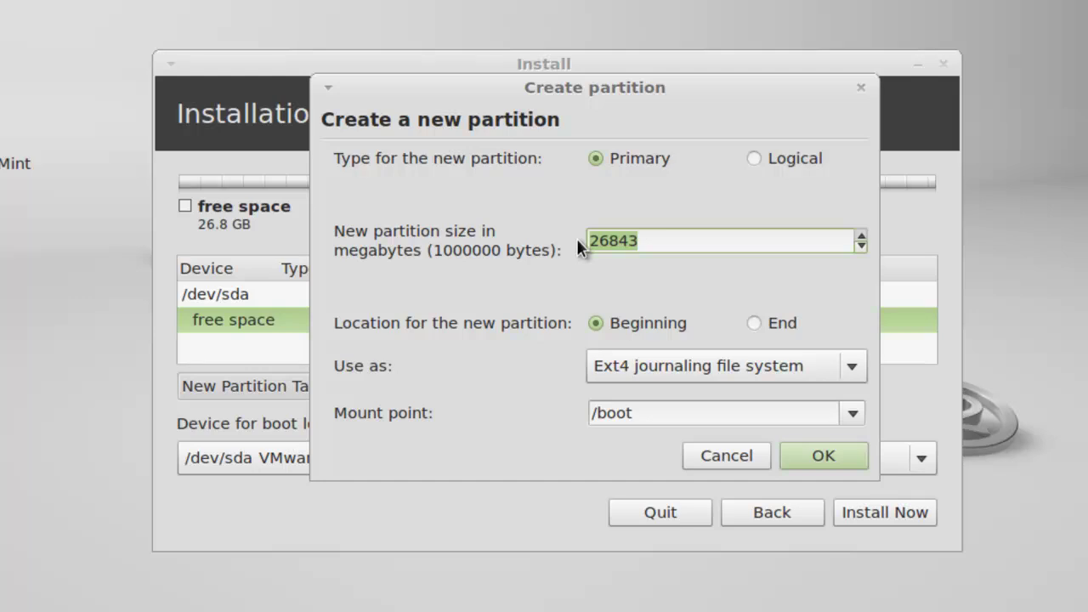
pyautogui.write('200')
pyautogui.click(790, 449)
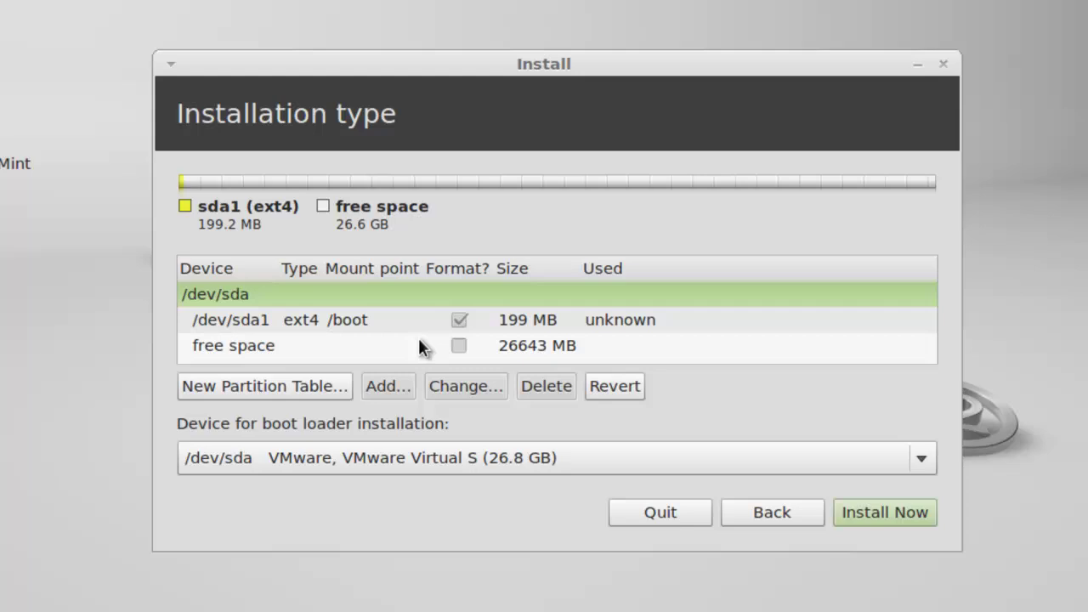
# Create a 1024 MB swap partition in the free space.
pyautogui.click(418, 343)
pyautogui.click(389, 385)
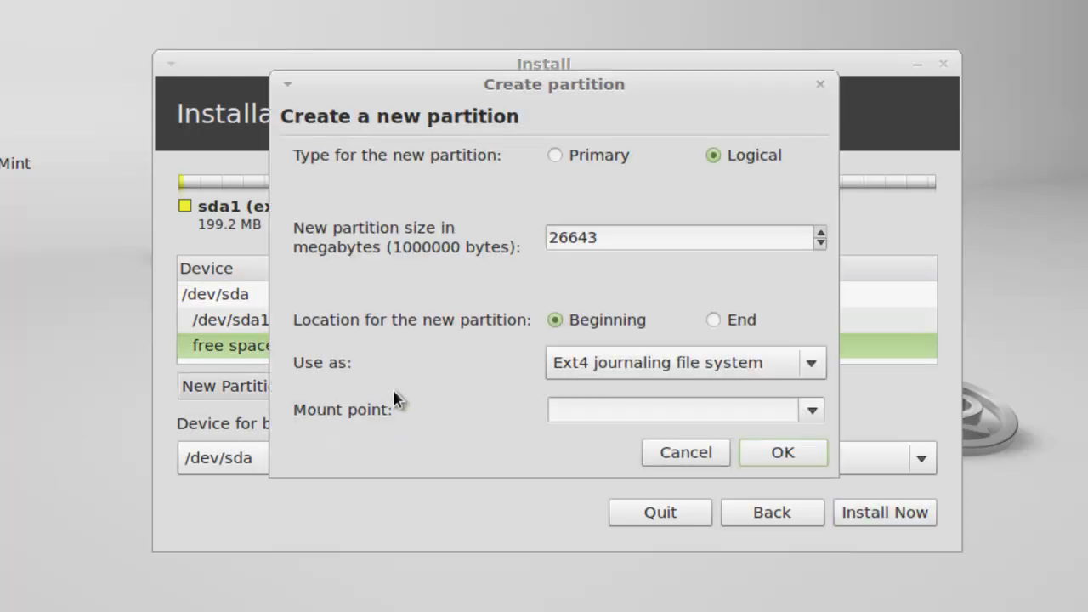
pyautogui.click(579, 369)
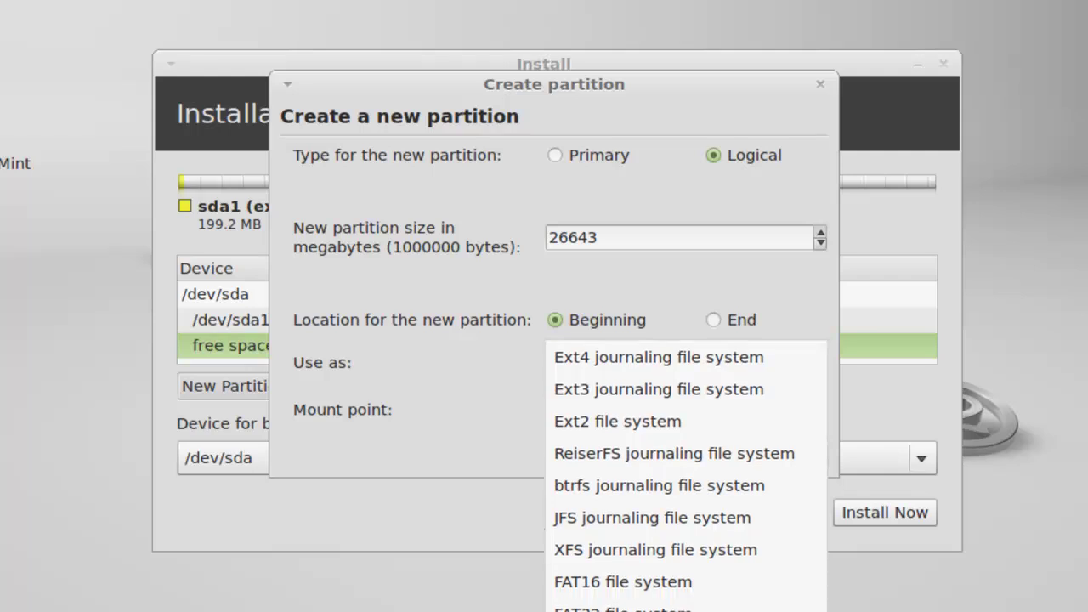
pyautogui.click(593, 362)
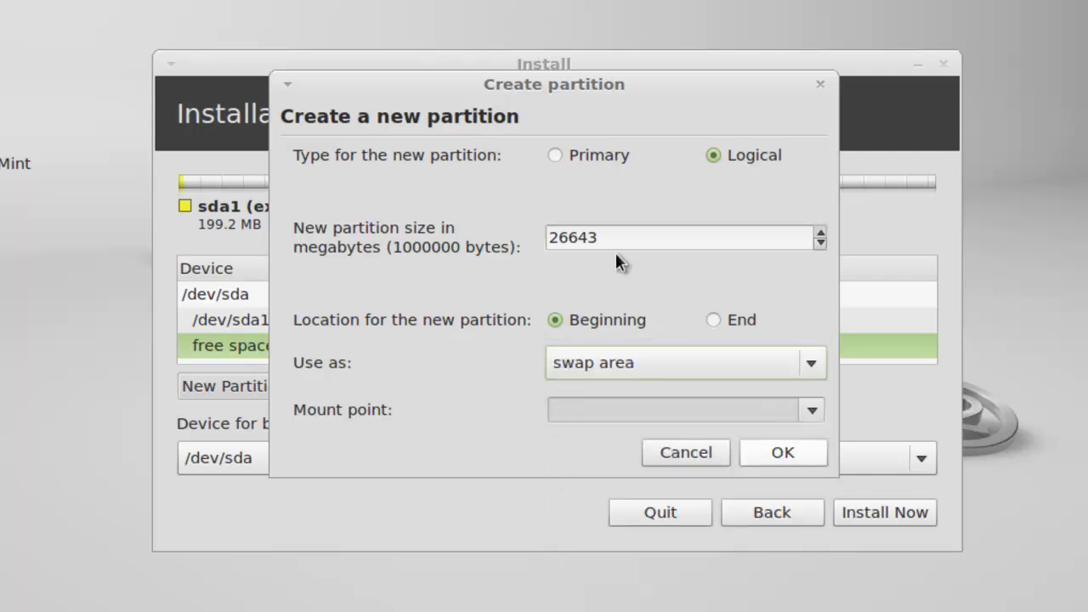
pyautogui.moveTo(617, 237); pyautogui.dragTo(543, 237)
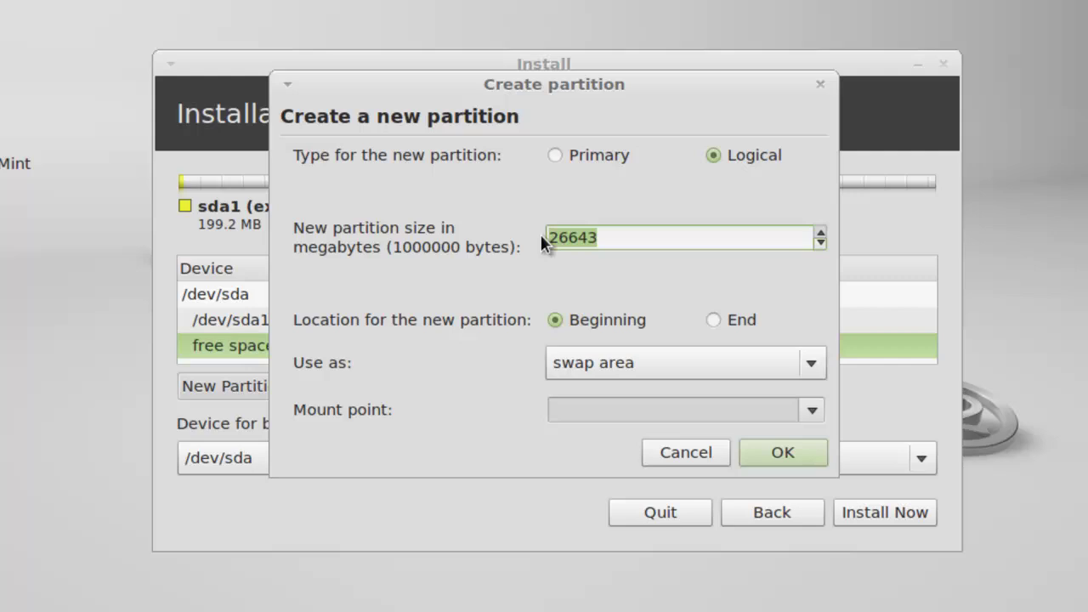
pyautogui.write('1024')
pyautogui.click(783, 452)
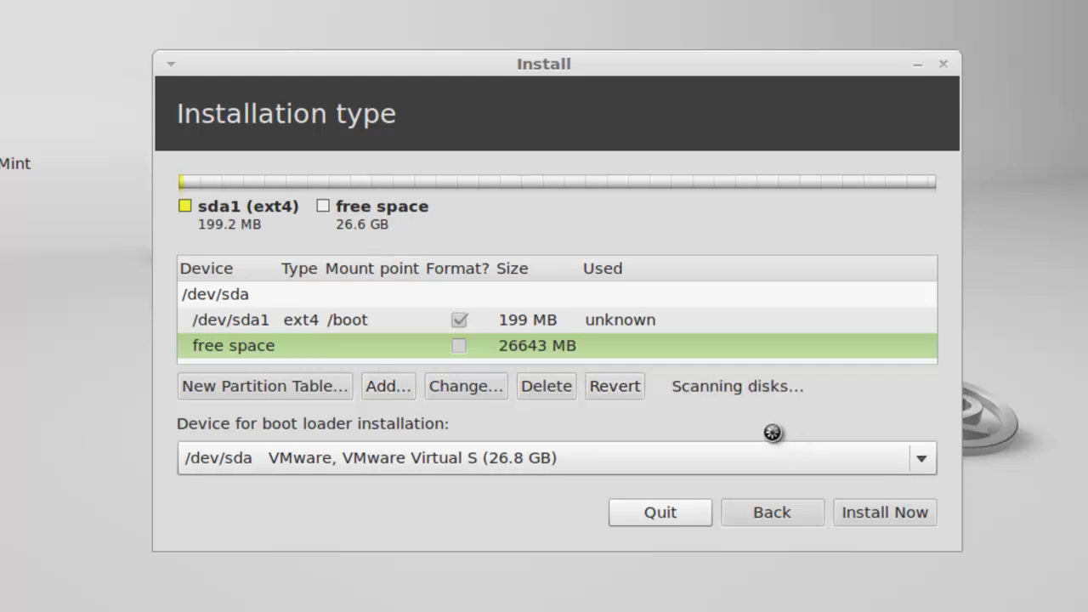
# Turn the remaining free space into a logical ext4 partition mounted at /.
pyautogui.click(446, 345)
pyautogui.scroll(-1, 446, 345)
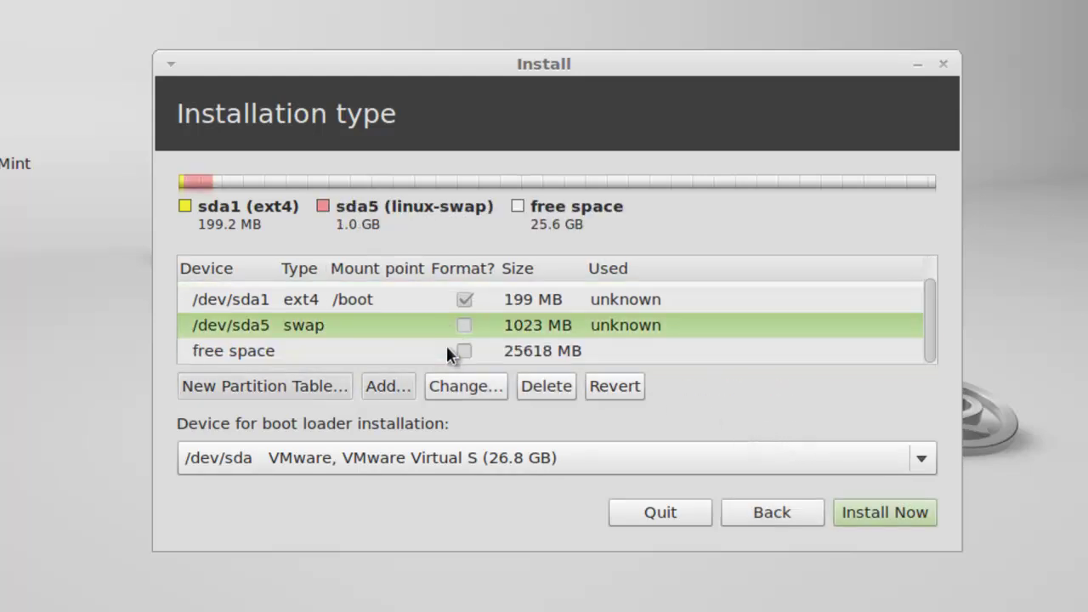
pyautogui.click(412, 351)
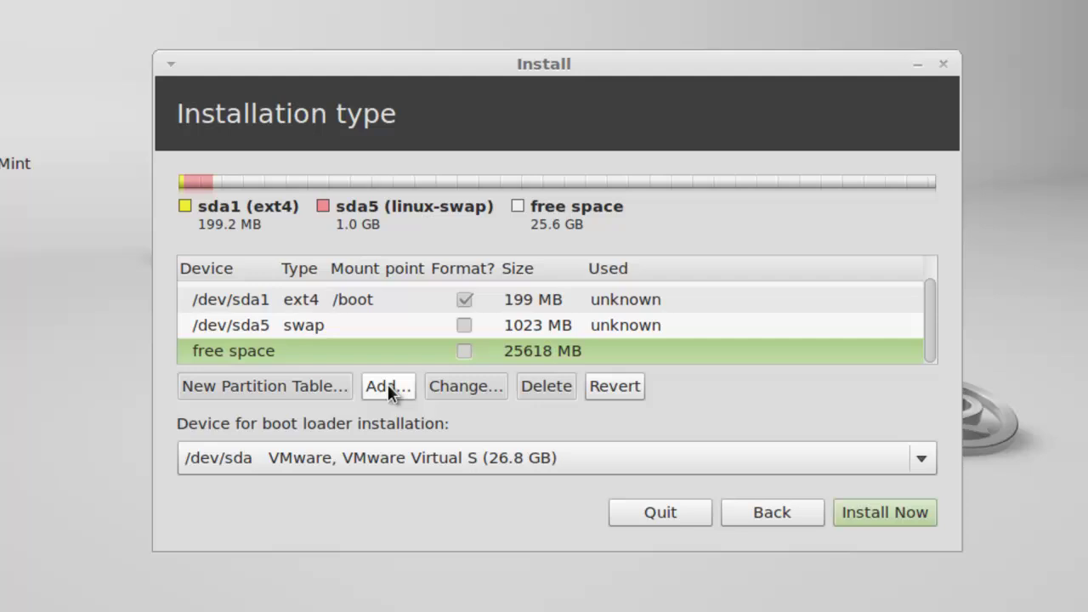
pyautogui.click(388, 384)
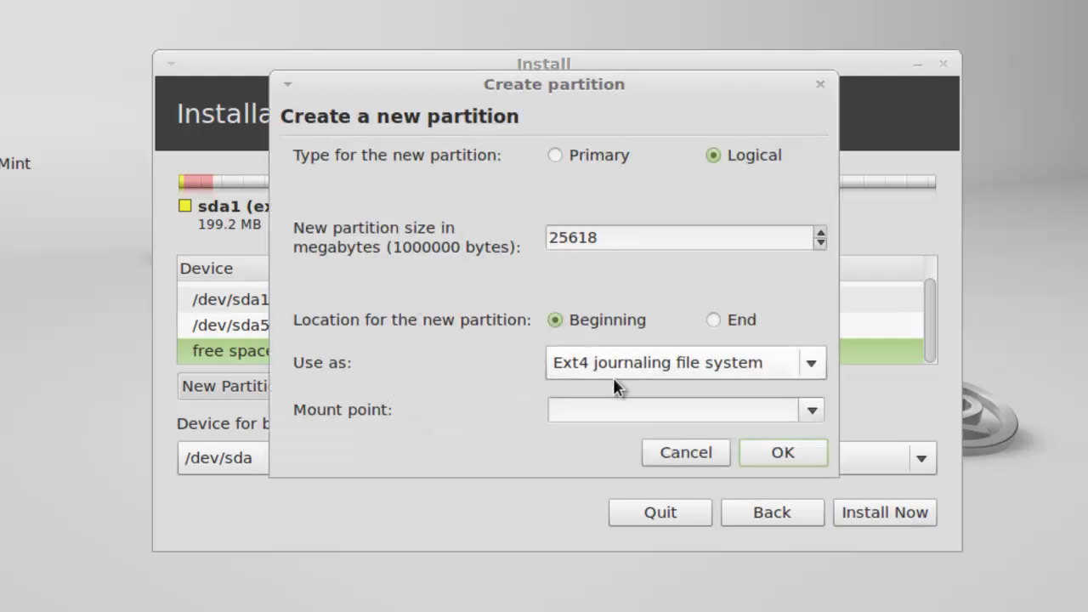
pyautogui.click(808, 407)
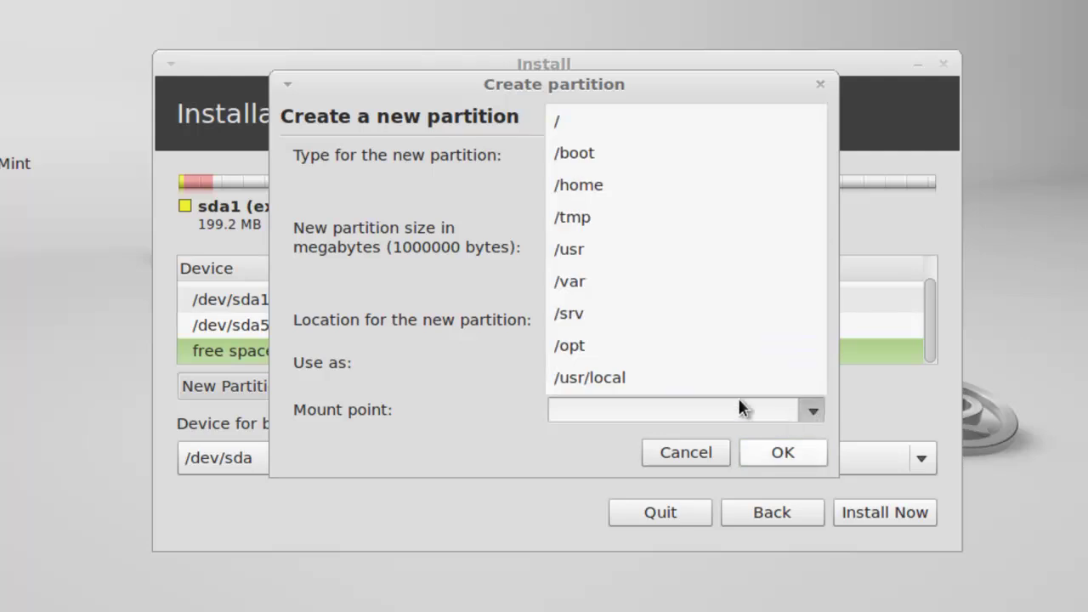
pyautogui.click(555, 130)
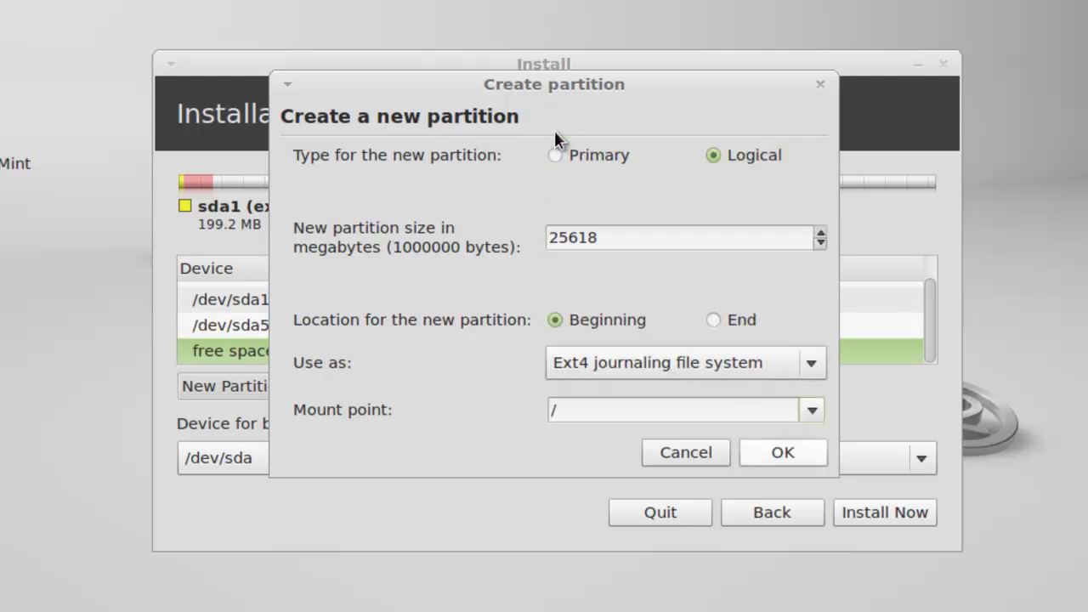
pyautogui.click(792, 454)
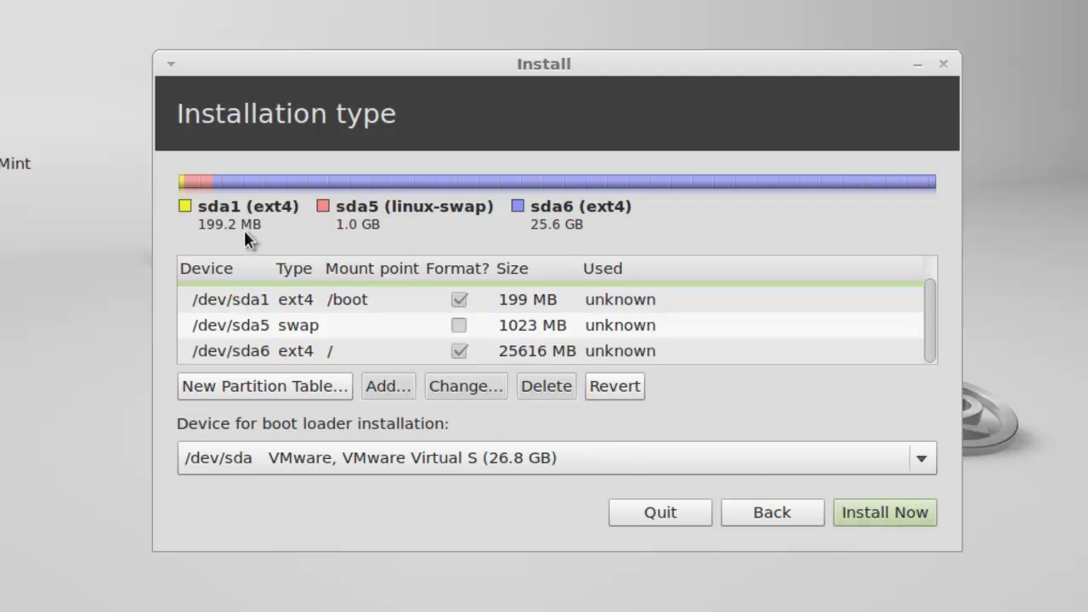
# Start the installation and set the timezone to Kolkata, India.
pyautogui.click(856, 514)
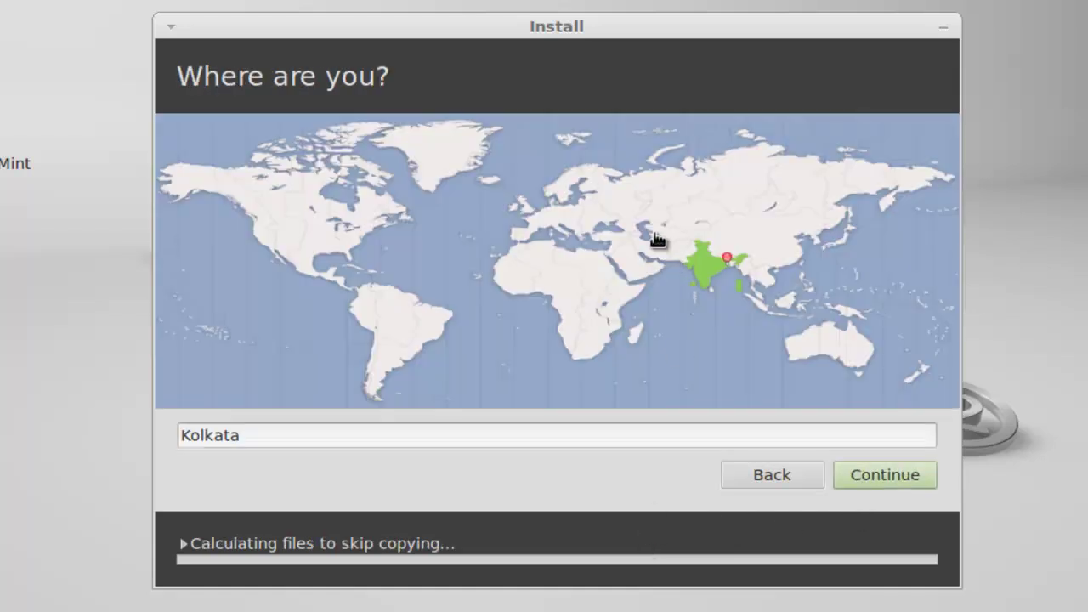
pyautogui.click(663, 242)
pyautogui.click(719, 271)
pyautogui.click(721, 282)
pyautogui.click(871, 475)
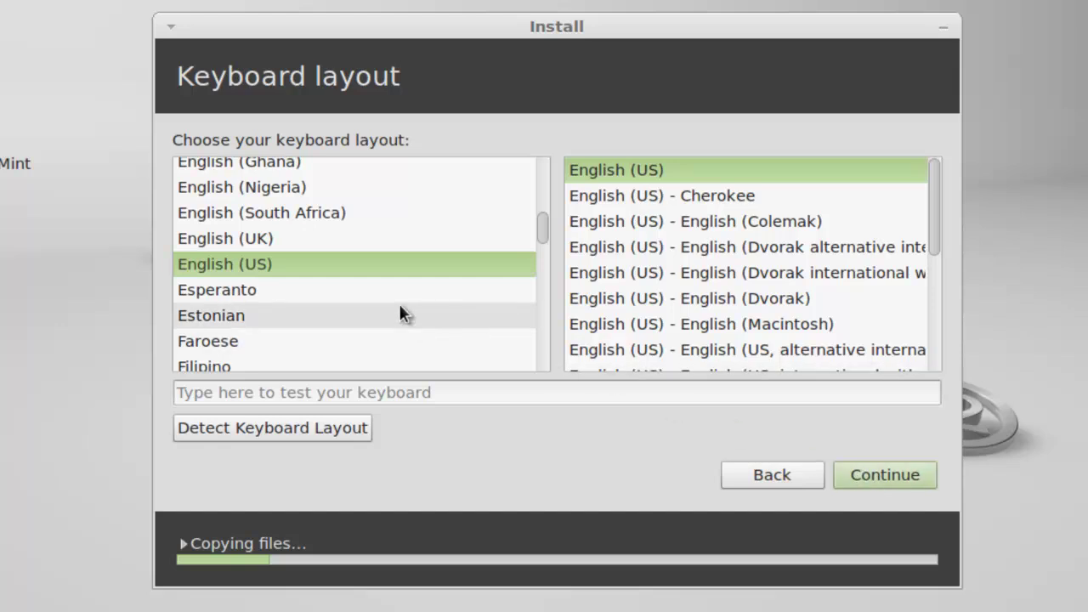
# Keep the English (US) keyboard, enter the account name, set a password and require it at login.
pyautogui.click(881, 471)
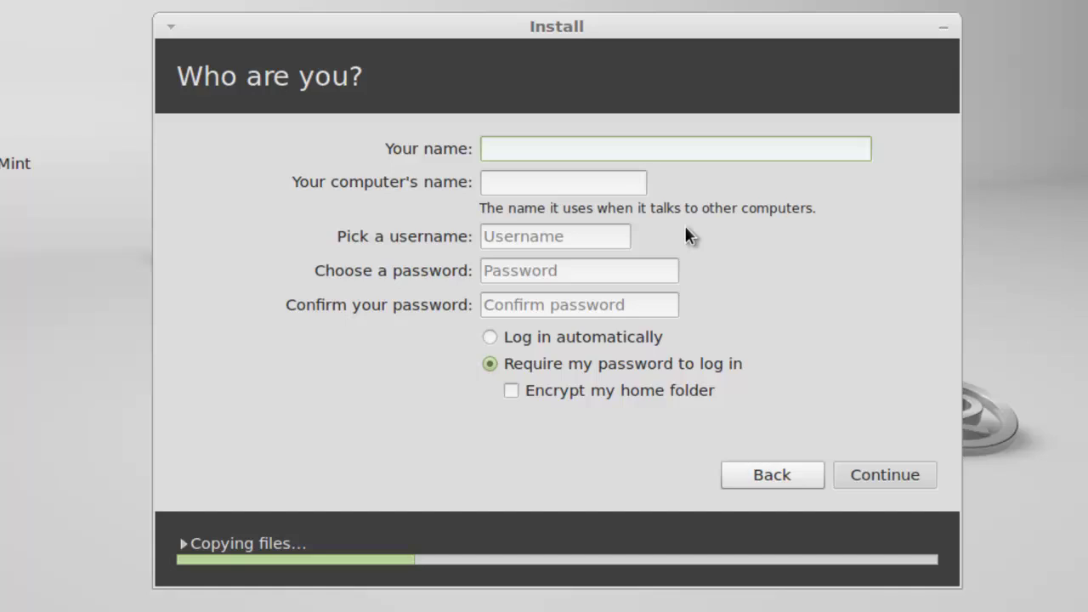
pyautogui.write('li')
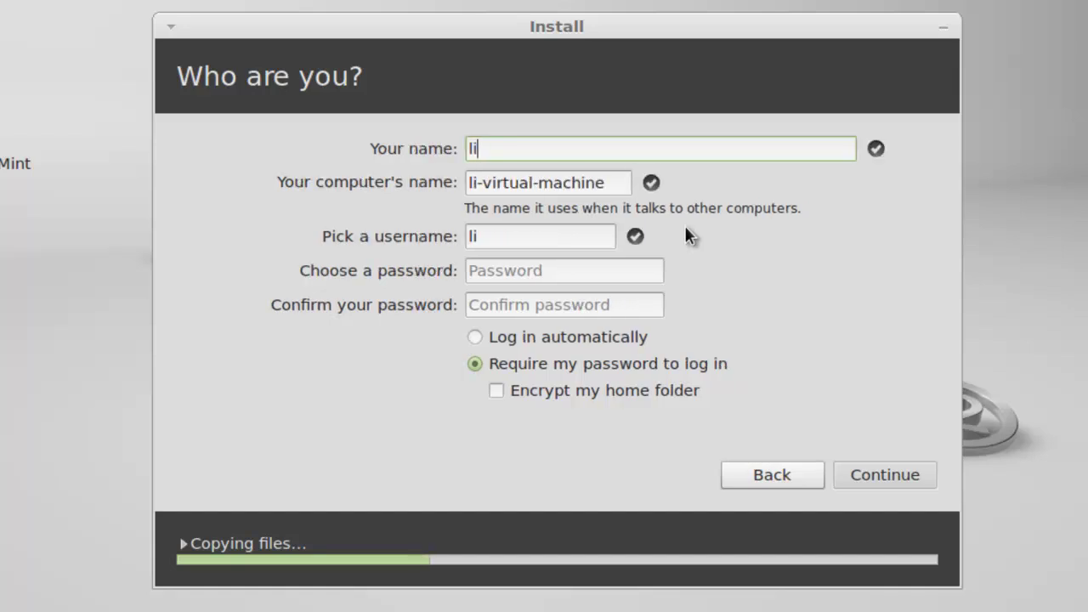
pyautogui.write('nuxmint')
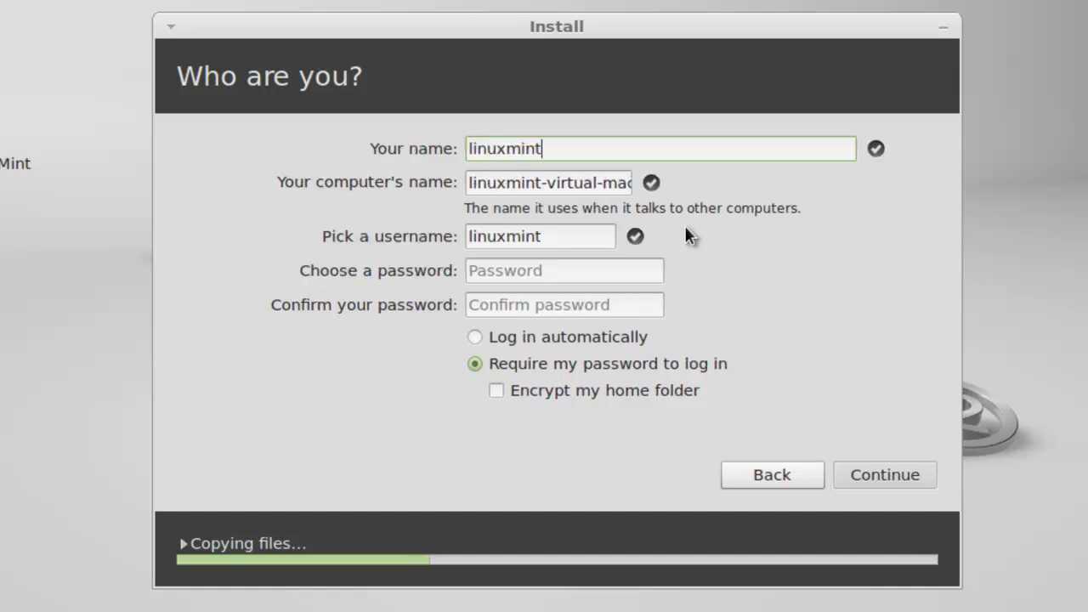
pyautogui.click(576, 276)
pyautogui.write('123')
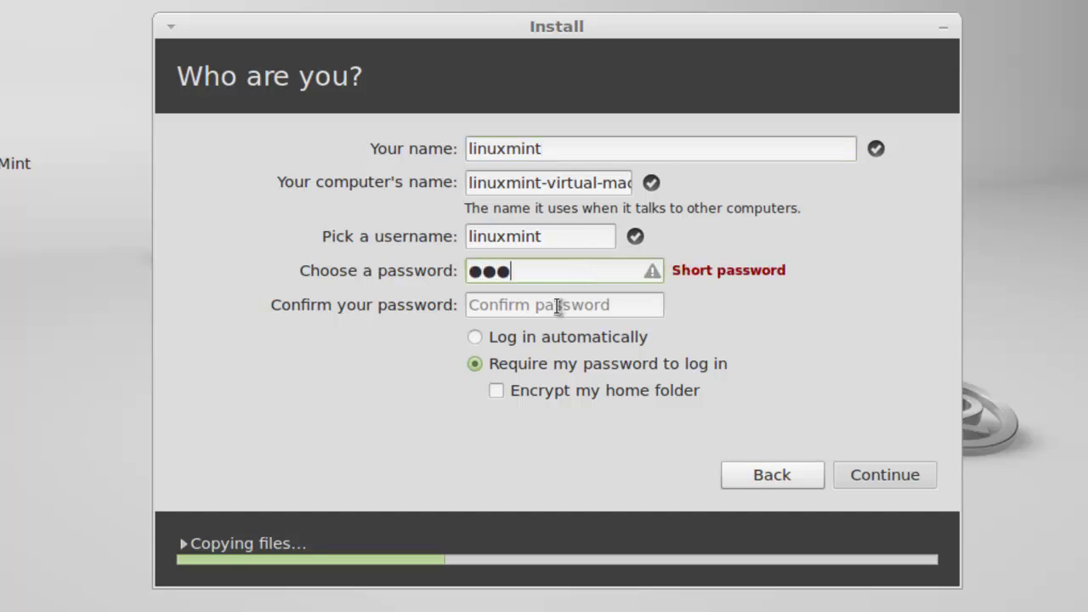
pyautogui.click(555, 307)
pyautogui.write('123')
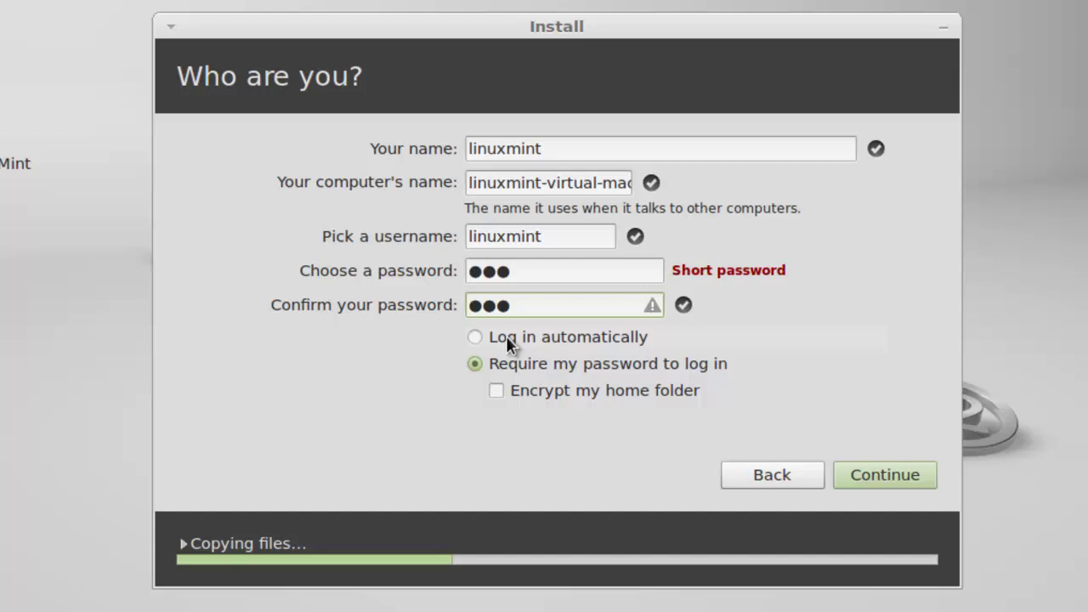
pyautogui.click(506, 342)
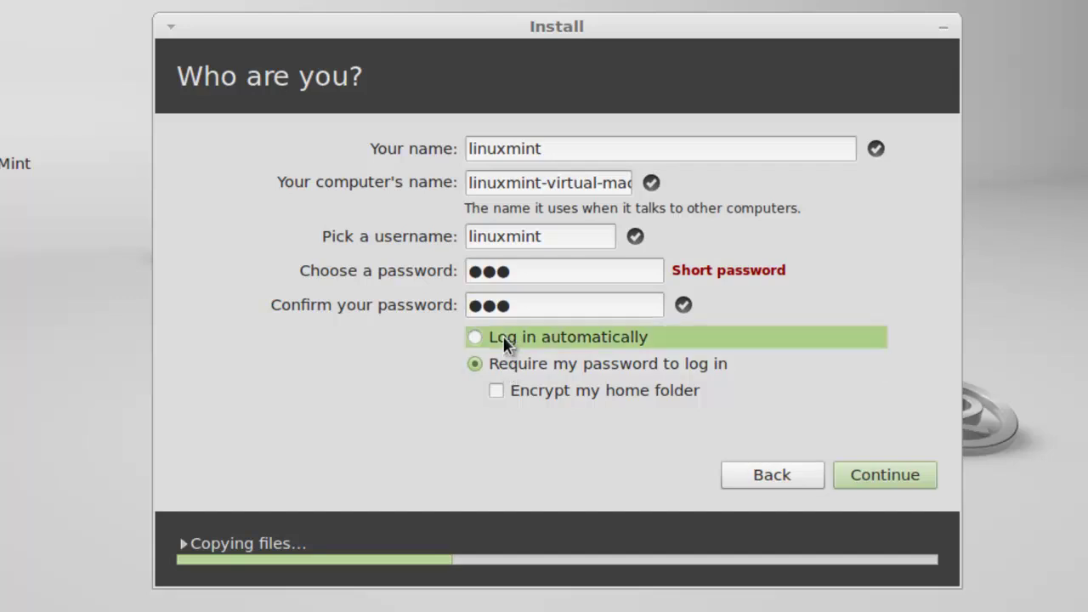
pyautogui.click(505, 365)
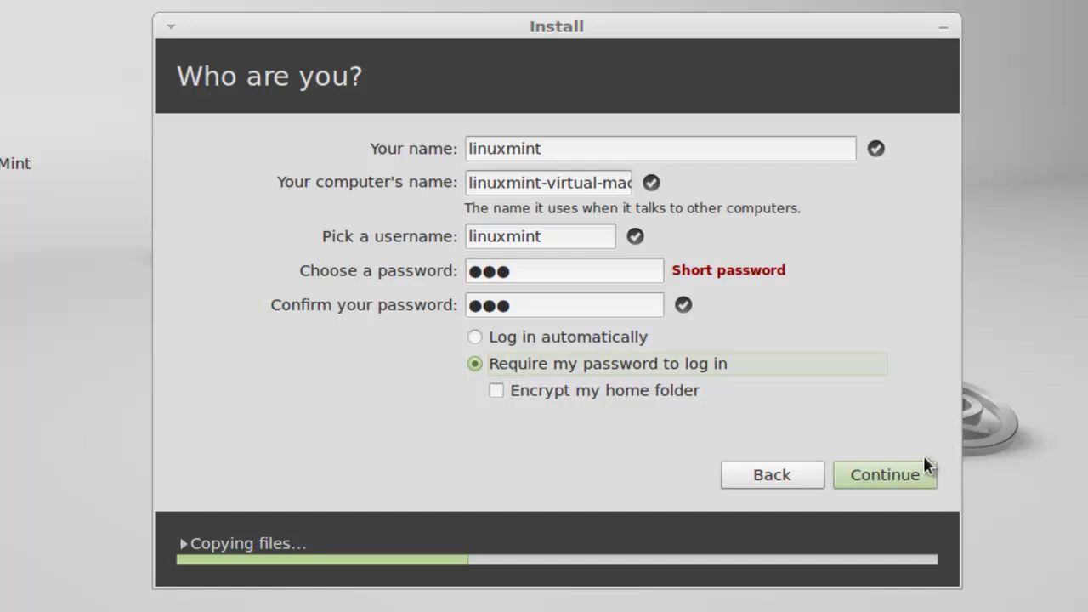
pyautogui.click(898, 473)
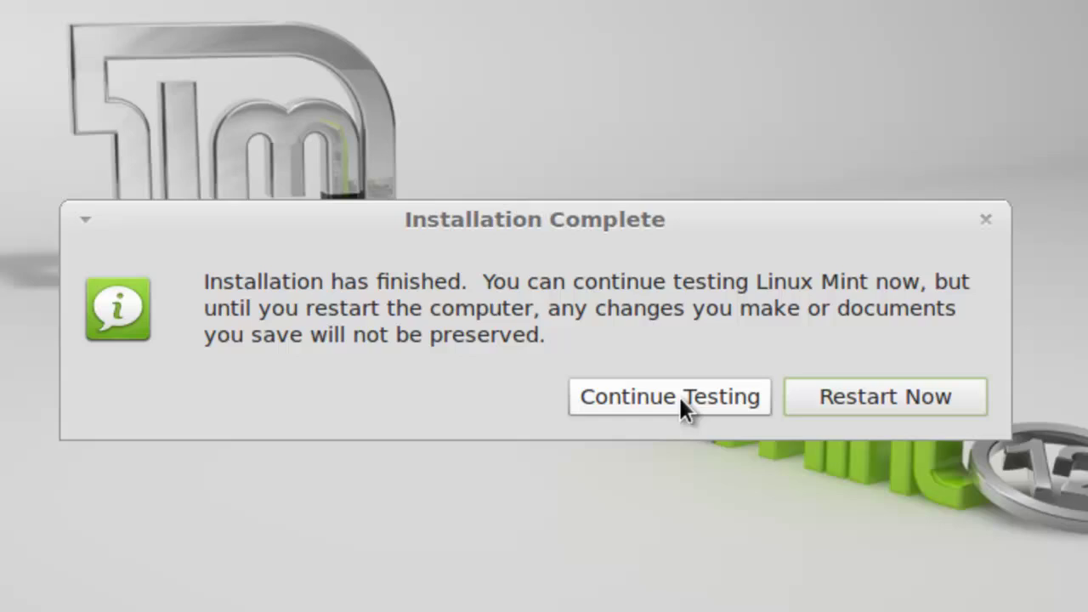
# Choose Restart Now on the Installation Complete dialog.
pyautogui.click(815, 396)
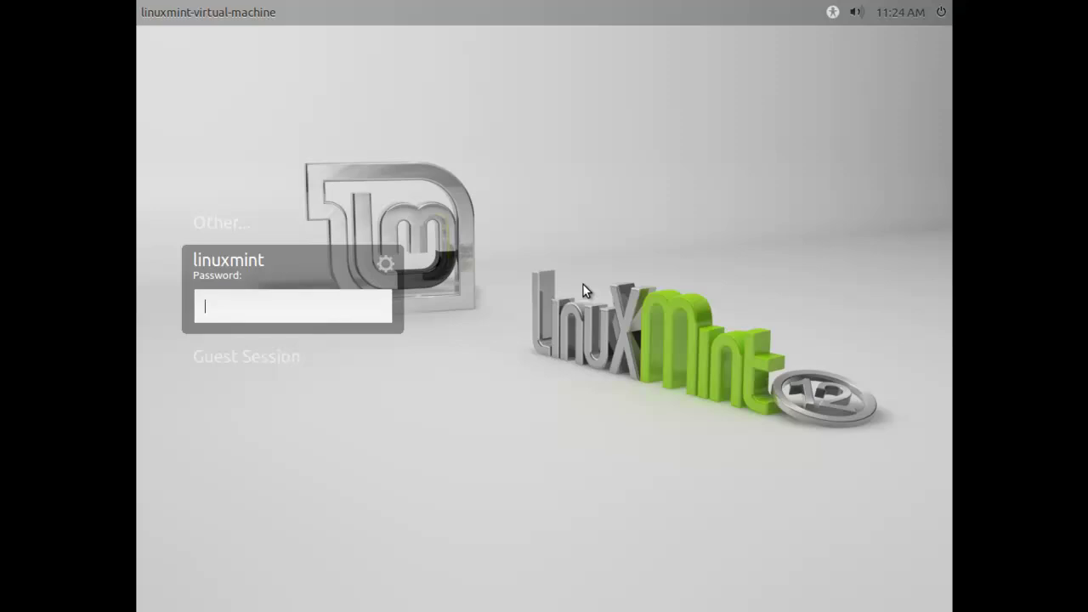
# Log in with the account password, dismiss the Welcome to Linux Mint dialog, and glance at Places.
pyautogui.write('123')
pyautogui.press('Return')
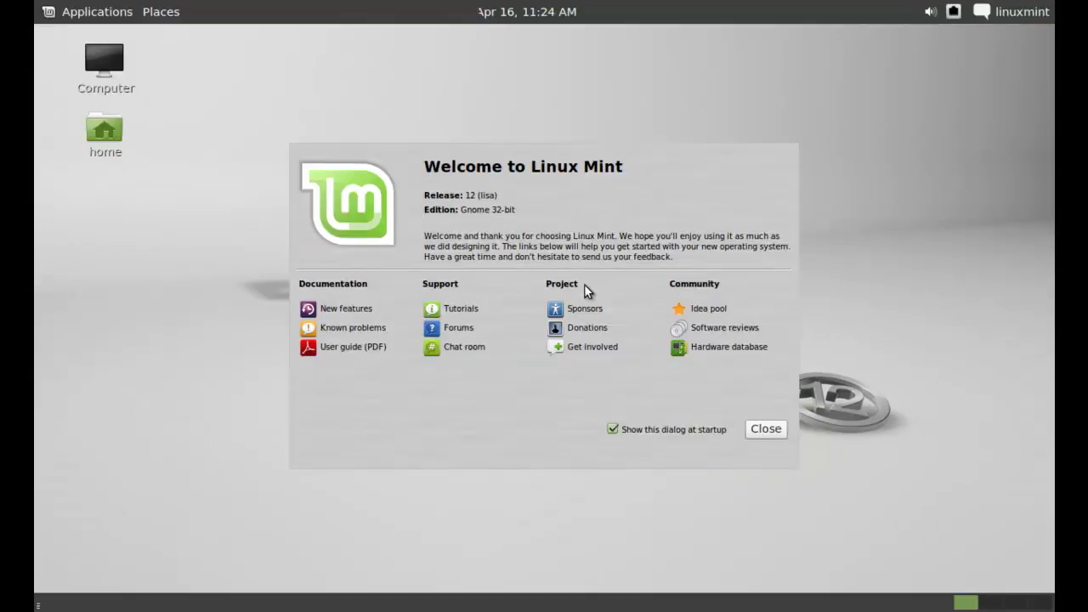
pyautogui.click(761, 431)
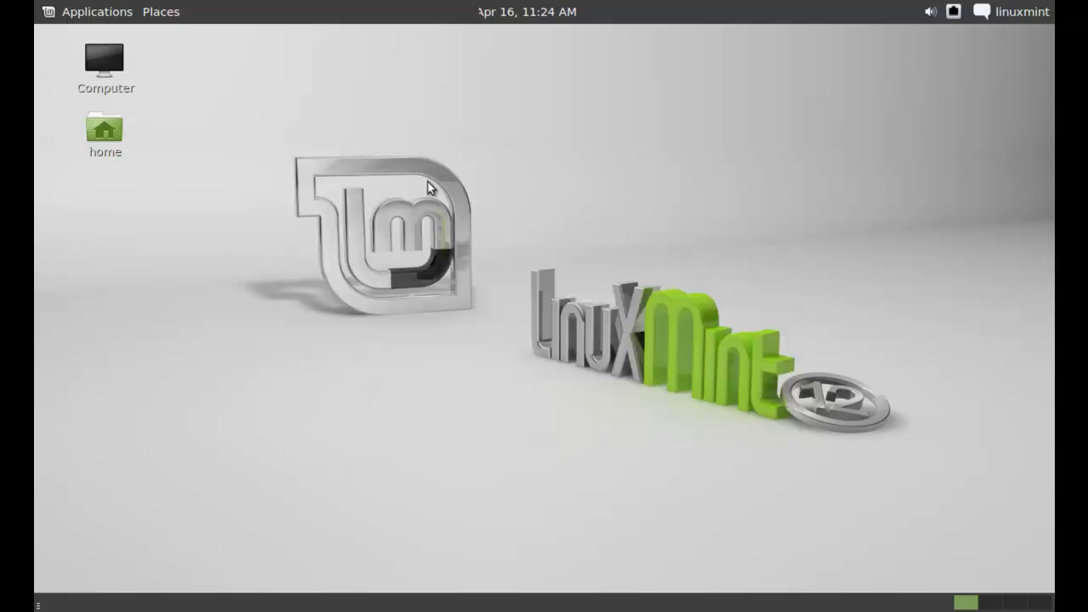
pyautogui.click(47, 11)
pyautogui.moveTo(144, 11)
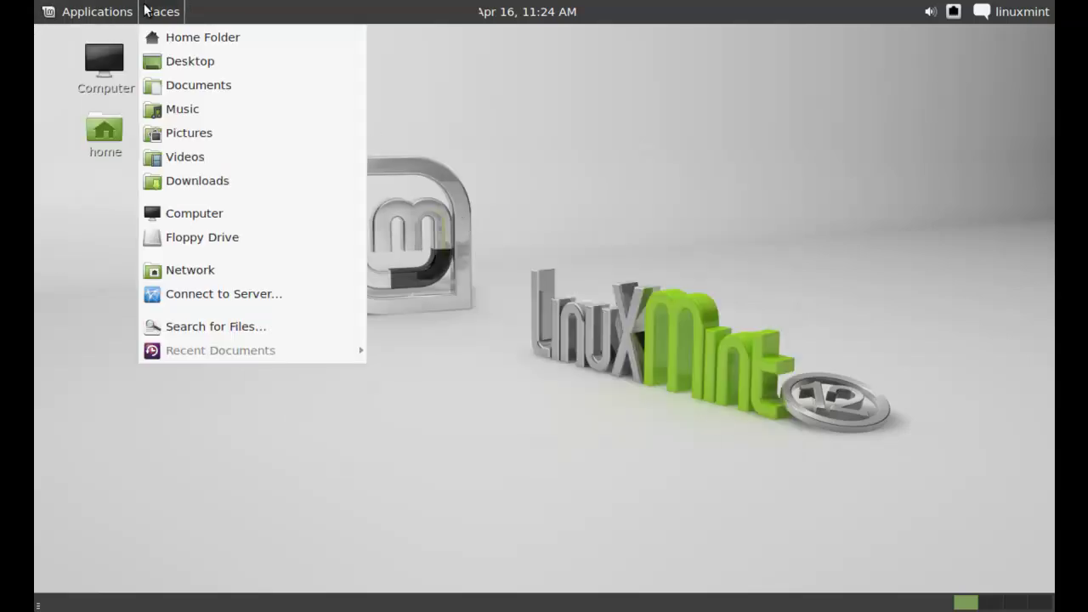
pyautogui.click(490, 297)
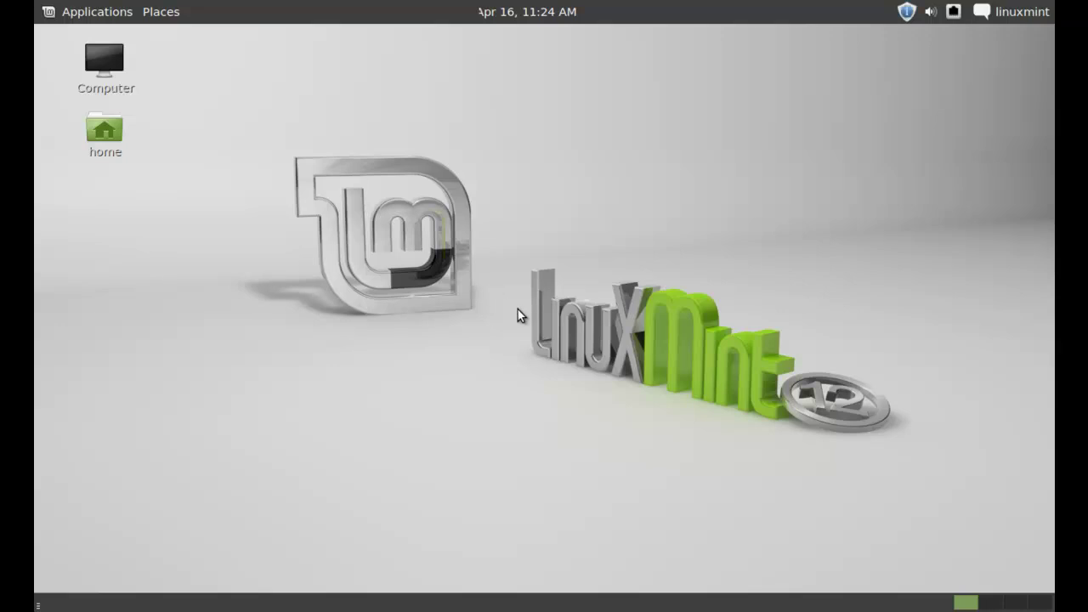